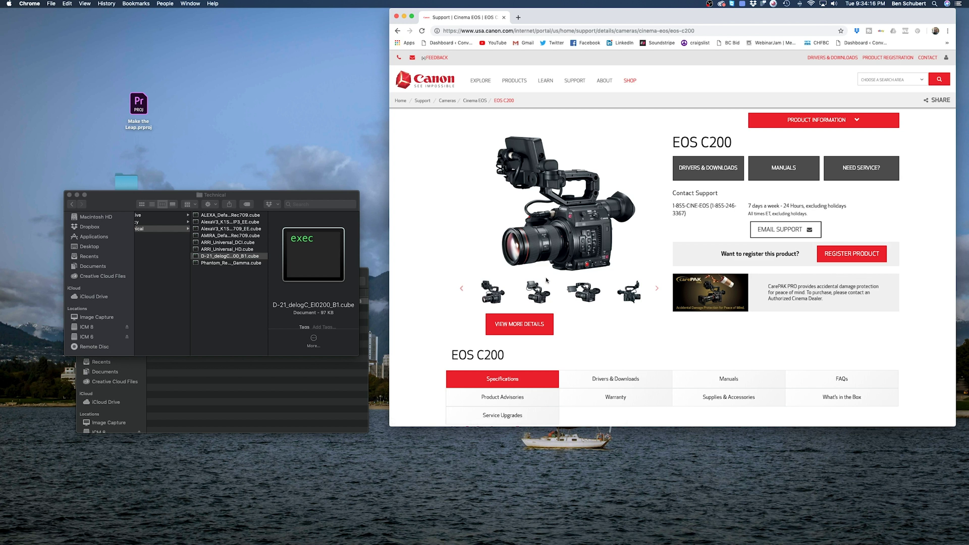
Step: Download the EOS C200 Canon lookup table Version 201811 package (canon-lut-201811.zip) from Drivers & Downloads
{"action": "scroll", "coordinate": [550, 274], "scroll_direction": "down", "scroll_amount": 1}
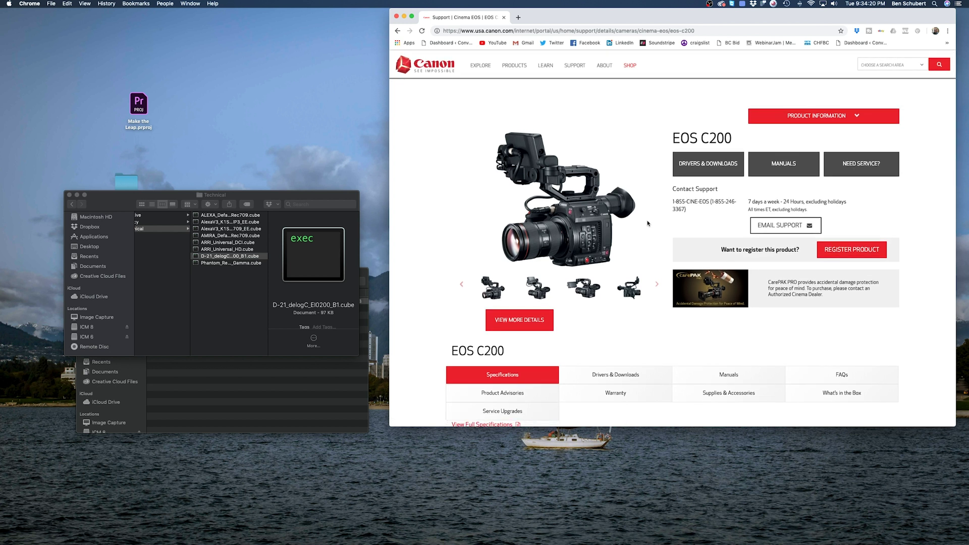
{"action": "scroll", "coordinate": [648, 224], "scroll_direction": "down", "scroll_amount": 5}
{"action": "left_click", "coordinate": [616, 158]}
{"action": "scroll", "coordinate": [587, 227], "scroll_direction": "down", "scroll_amount": 2}
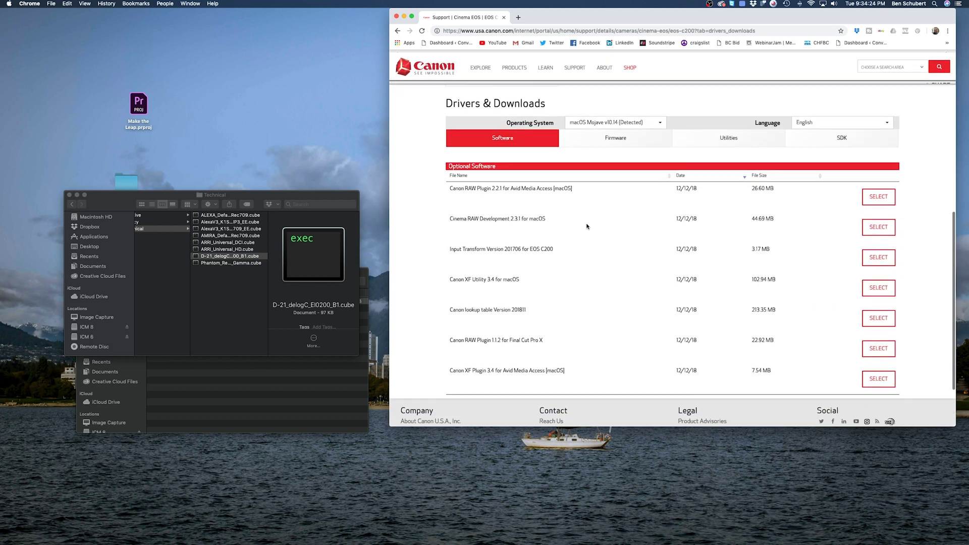
{"action": "scroll", "coordinate": [587, 227], "scroll_direction": "down", "scroll_amount": 1}
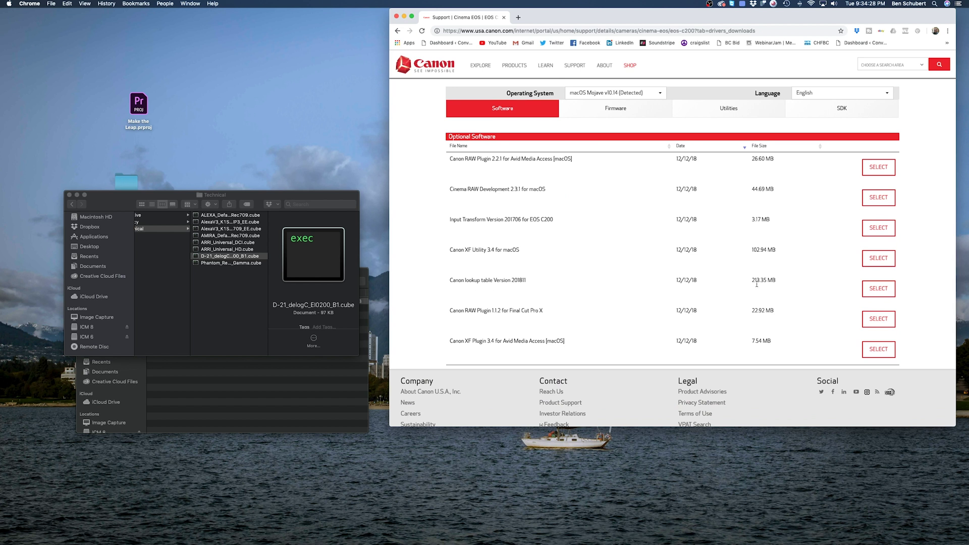
{"action": "left_click", "coordinate": [879, 289]}
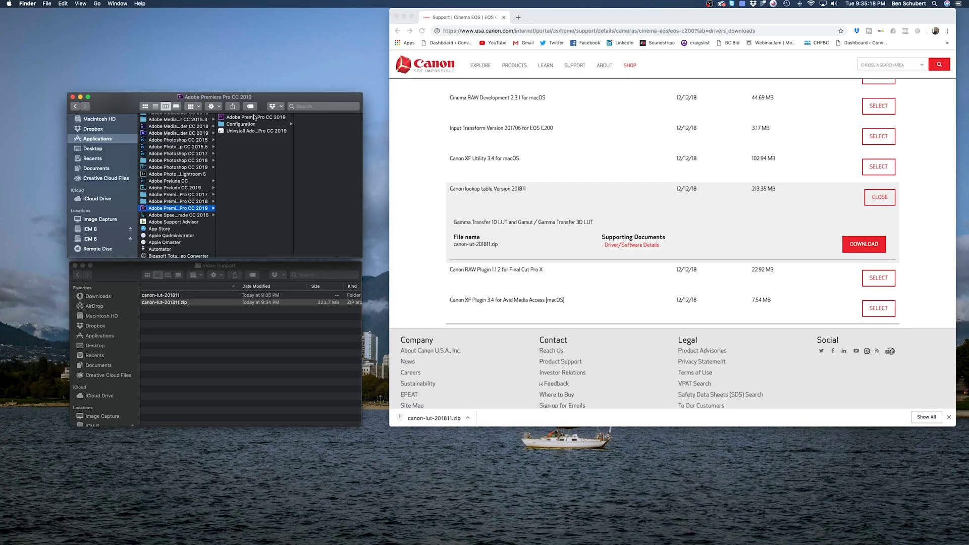
Step: Move canon-lut-201811 into the Premiere Pro CC 2019 package's Contents/Lumetri/LUTs/Technical folder
{"action": "left_click", "coordinate": [254, 117]}
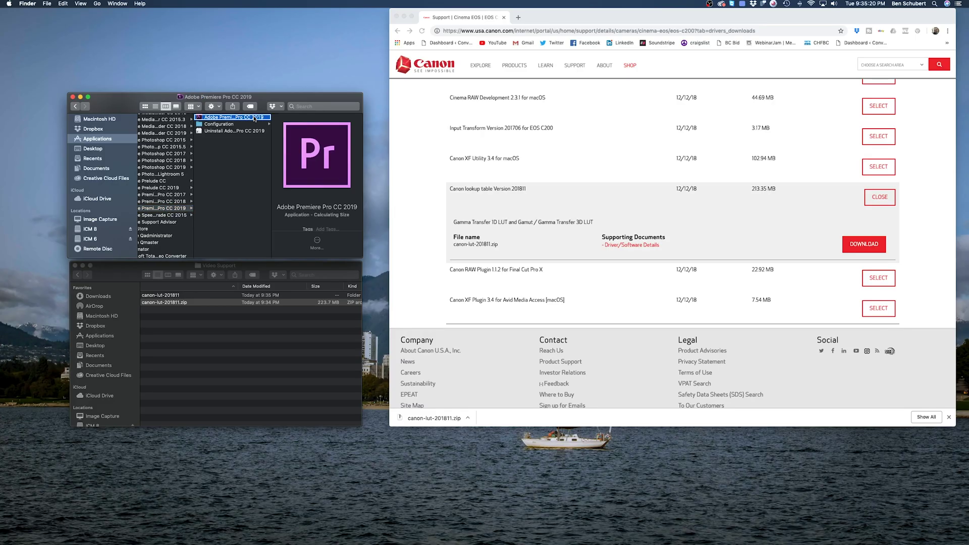
{"action": "right_click", "coordinate": [255, 118]}
{"action": "left_click", "coordinate": [261, 128]}
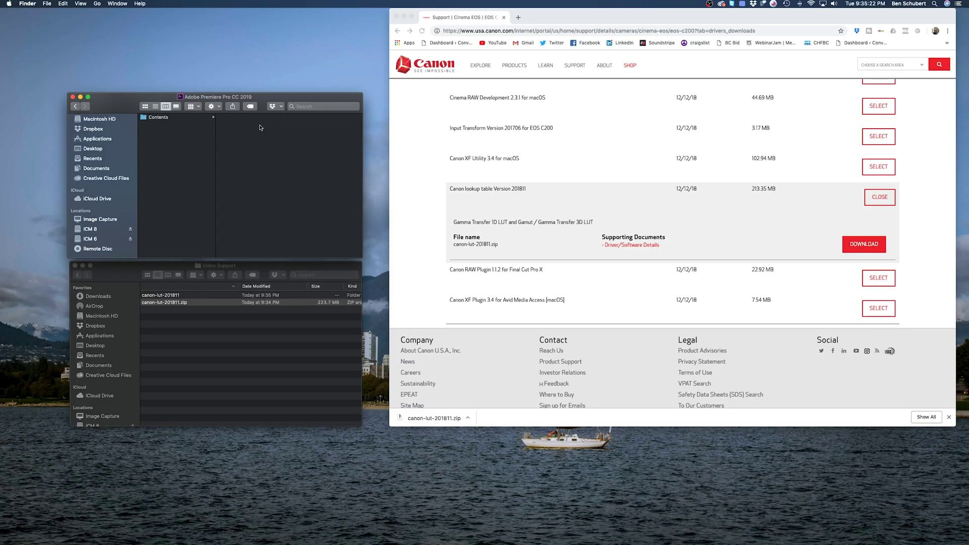
{"action": "left_click", "coordinate": [181, 120]}
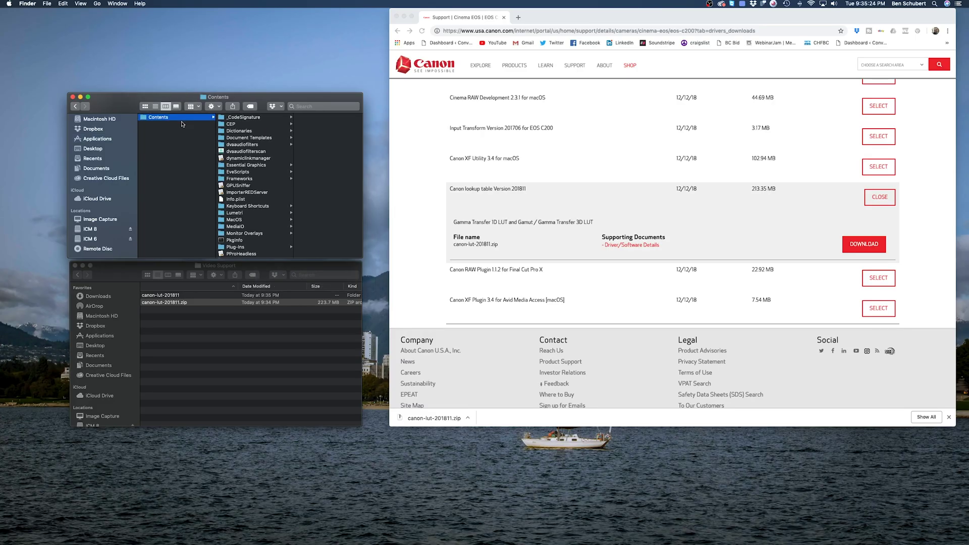
{"action": "left_click", "coordinate": [258, 212]}
{"action": "left_click", "coordinate": [227, 130]}
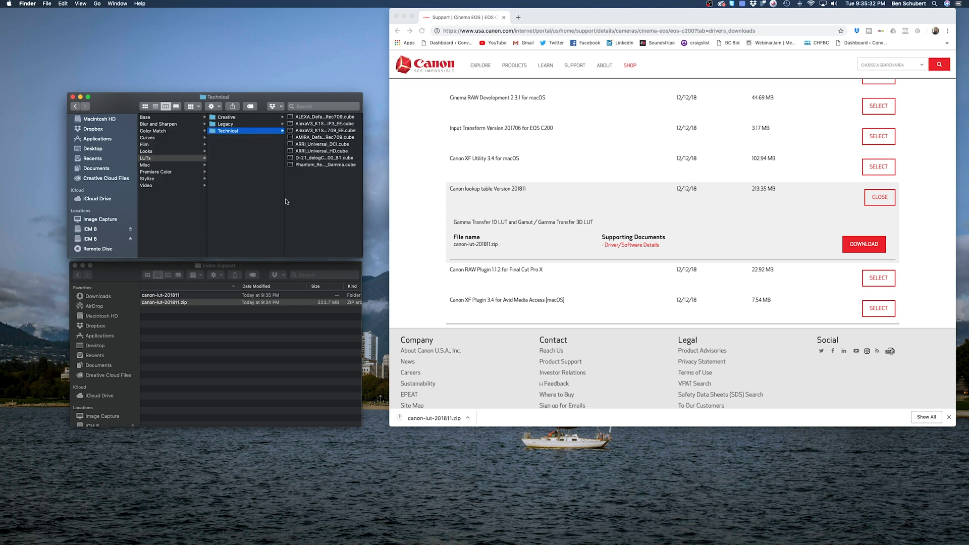
{"action": "left_click_drag", "start_coordinate": [166, 295], "coordinate": [323, 152]}
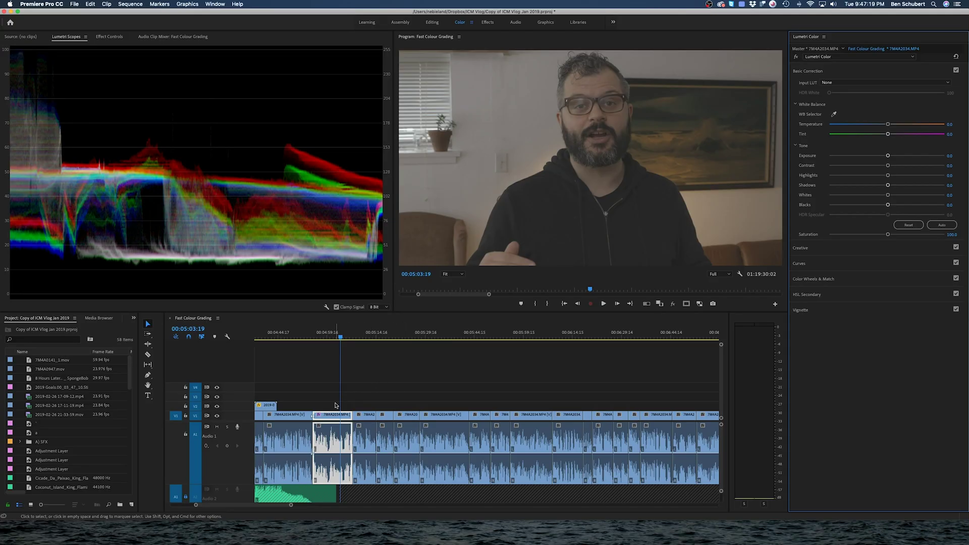
Step: Apply the CanonLog-to-BT2020 WideDR 17 FF input LUT, then set exposure 0.5 and blacks -0.3
{"action": "left_click", "coordinate": [865, 84]}
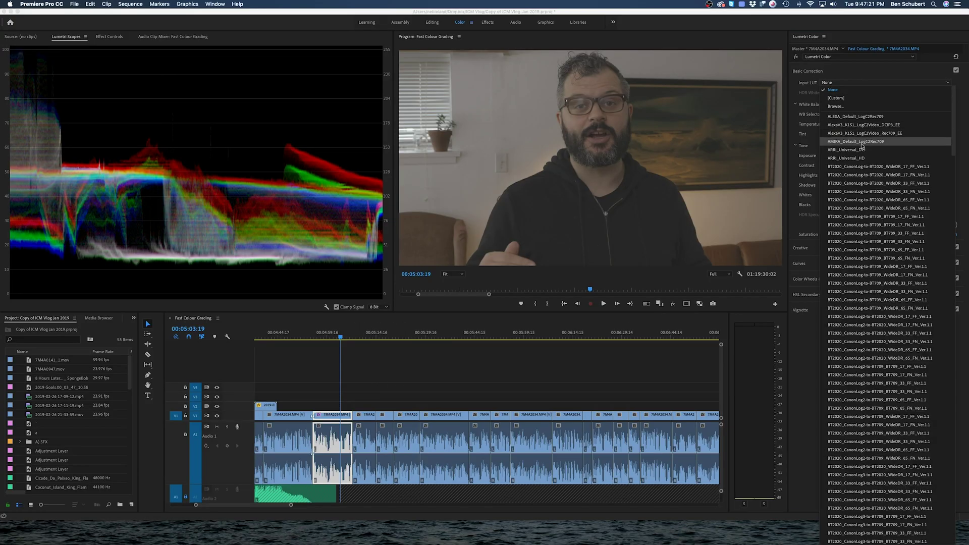
{"action": "scroll", "coordinate": [865, 177], "scroll_direction": "down", "scroll_amount": 5}
{"action": "scroll", "coordinate": [865, 178], "scroll_direction": "up", "scroll_amount": 10}
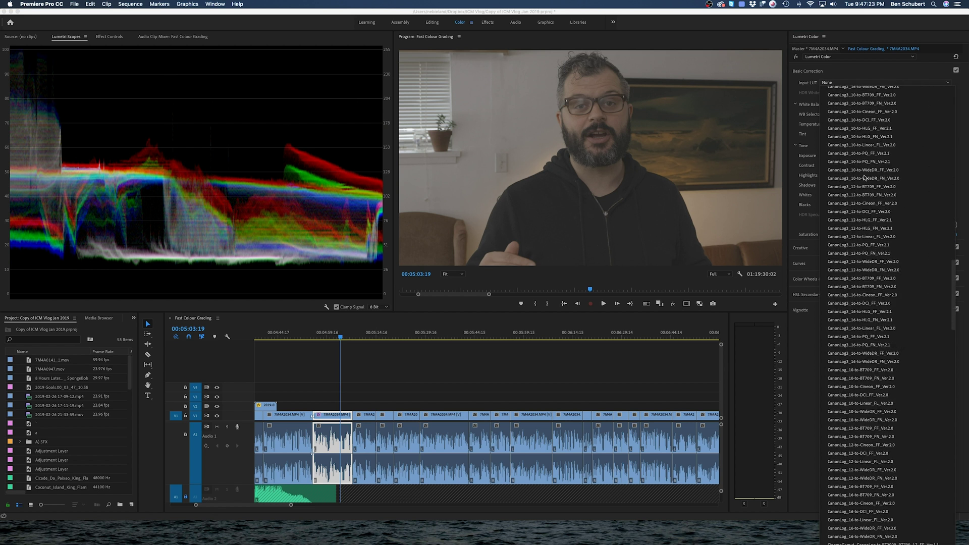
{"action": "scroll", "coordinate": [865, 178], "scroll_direction": "down", "scroll_amount": 2}
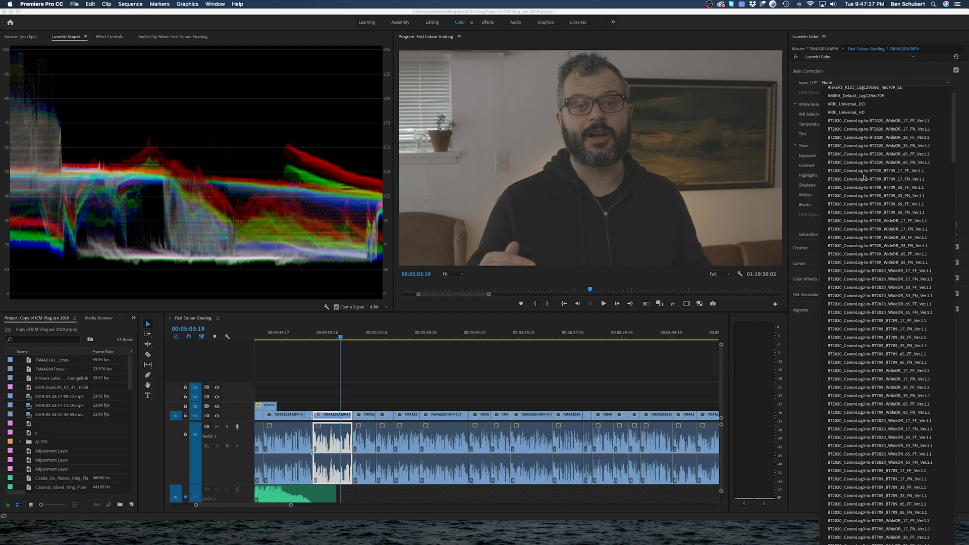
{"action": "left_click", "coordinate": [866, 126]}
{"action": "left_click_drag", "start_coordinate": [888, 155], "coordinate": [893, 155]}
{"action": "mouse_move", "coordinate": [887, 204]}
{"action": "left_mouse_down"}
{"action": "mouse_move", "coordinate": [854, 232]}
{"action": "mouse_move", "coordinate": [892, 187]}
{"action": "left_mouse_up"}
Step: Lower saturation at the luma extremes with the Luma vs Sat curve and shift the shadows balance
{"action": "left_click", "coordinate": [808, 263]}
{"action": "scroll", "coordinate": [863, 212], "scroll_direction": "down", "scroll_amount": 5}
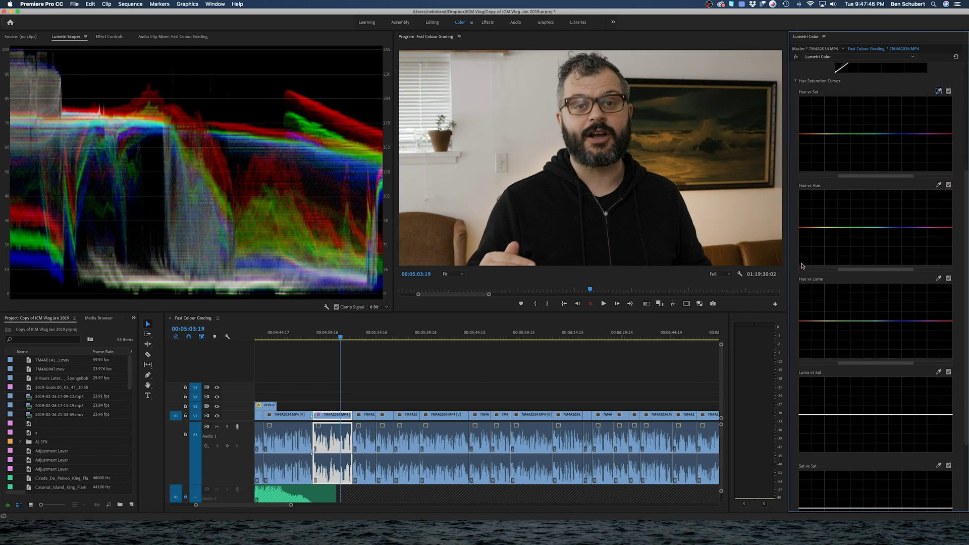
{"action": "left_click", "coordinate": [827, 400]}
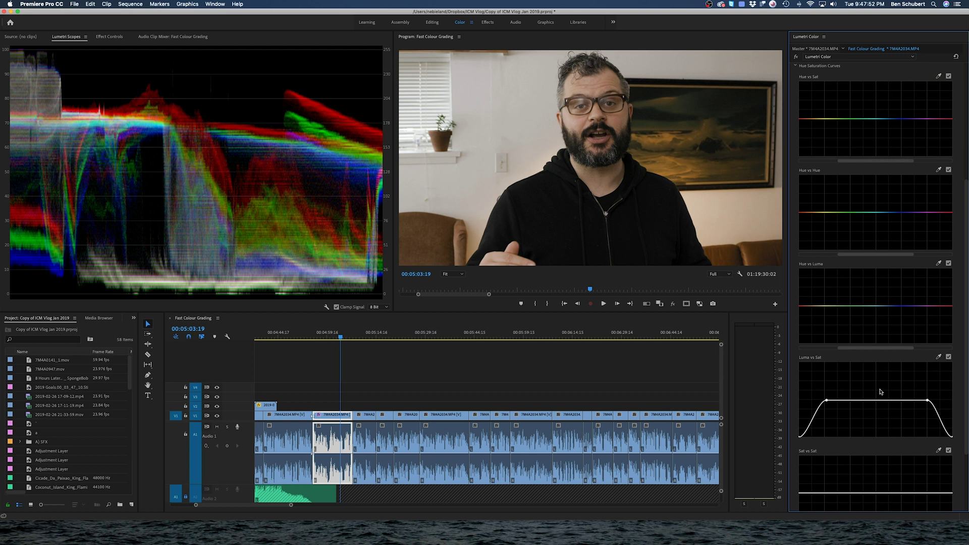
{"action": "scroll", "coordinate": [832, 414], "scroll_direction": "down", "scroll_amount": 3}
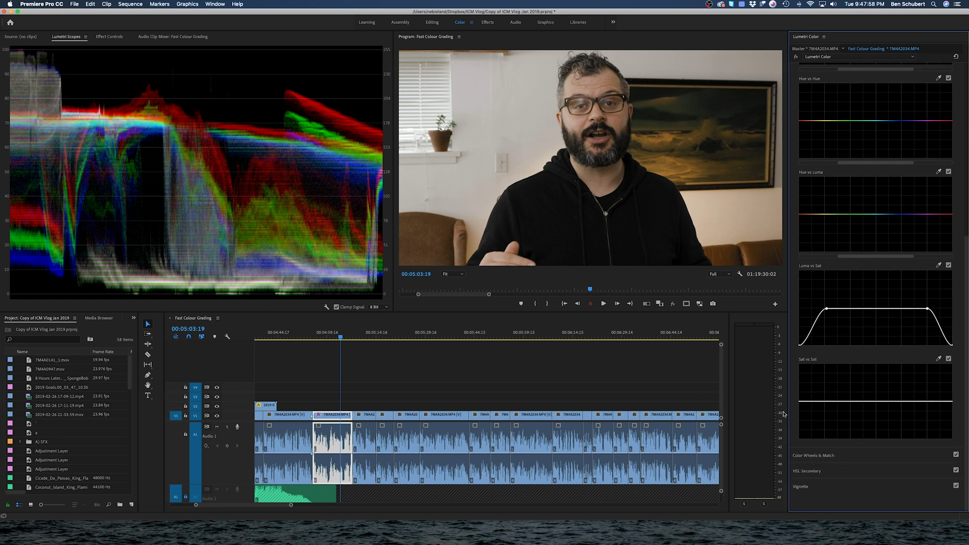
{"action": "left_click", "coordinate": [850, 457]}
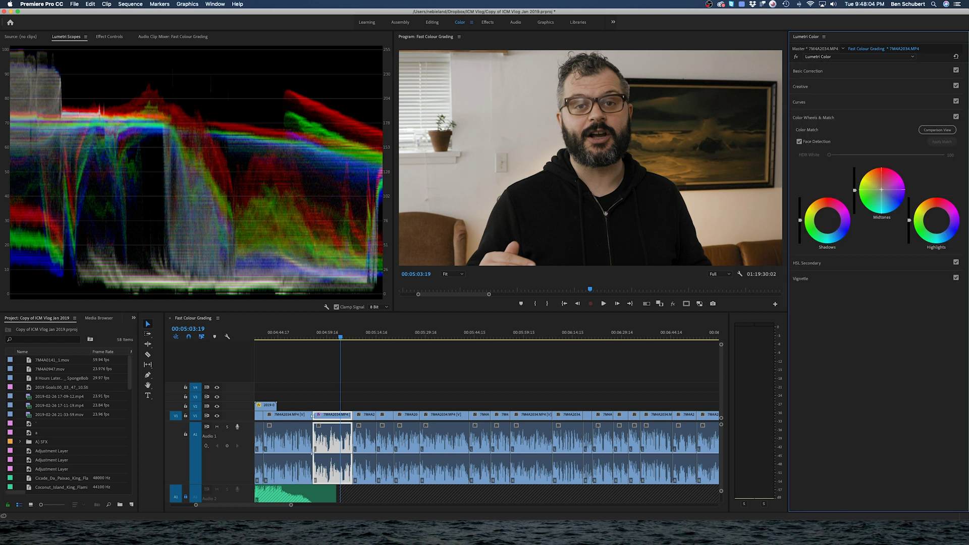
{"action": "left_click_drag", "start_coordinate": [827, 220], "coordinate": [830, 223]}
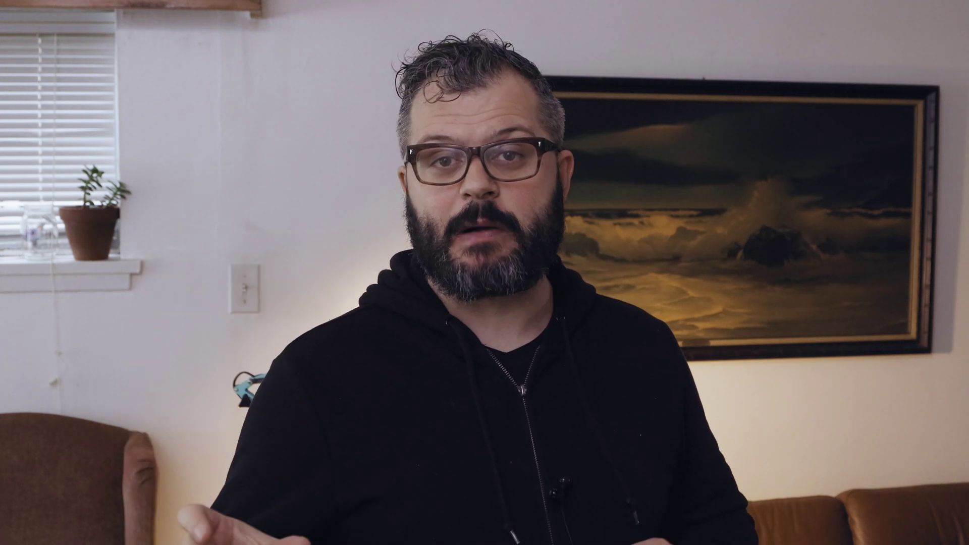
Step: Set tint 7.5, exposure 0.7, blacks -33.1, highlights 14.1 and whites 32.5
{"action": "left_click_drag", "start_coordinate": [889, 134], "coordinate": [896, 155]}
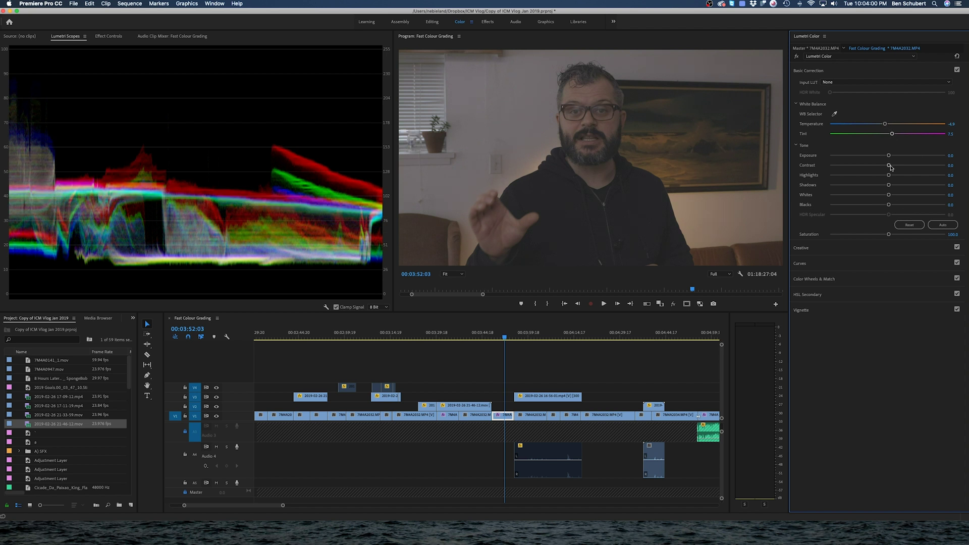
{"action": "left_click_drag", "start_coordinate": [889, 204], "coordinate": [869, 207]}
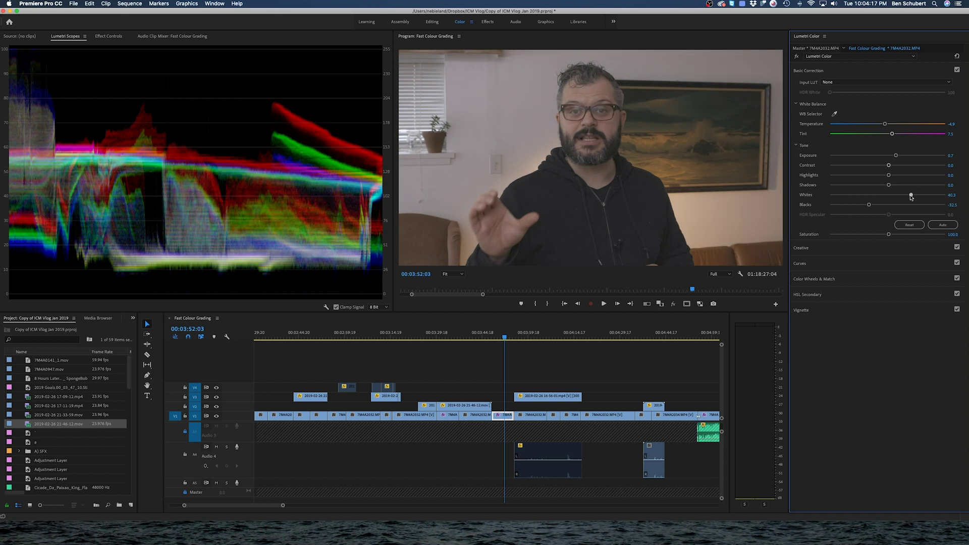
{"action": "left_click_drag", "start_coordinate": [891, 195], "coordinate": [903, 195]}
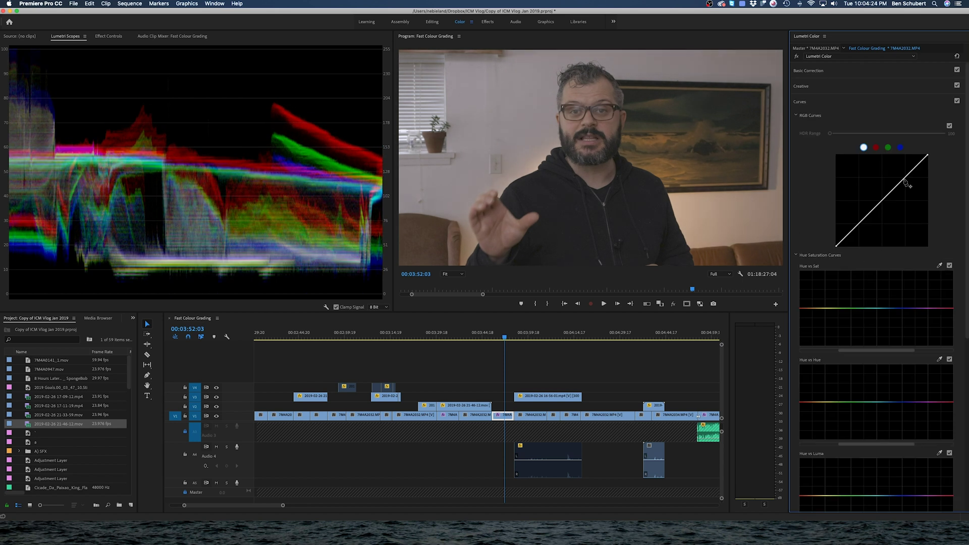
Step: Add highlight and shadow points to the RGB curve and reduce Sharpen from 26.6 to 18.7
{"action": "left_click_drag", "start_coordinate": [904, 182], "coordinate": [900, 177]}
{"action": "left_click_drag", "start_coordinate": [847, 235], "coordinate": [849, 238]}
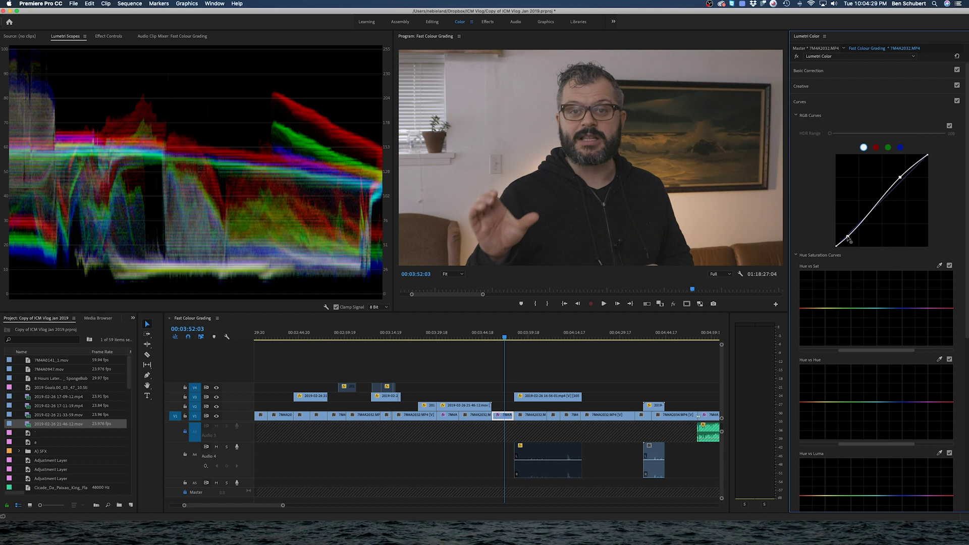
{"action": "left_click_drag", "start_coordinate": [849, 236], "coordinate": [848, 238]}
{"action": "scroll", "coordinate": [824, 315], "scroll_direction": "down", "scroll_amount": 8}
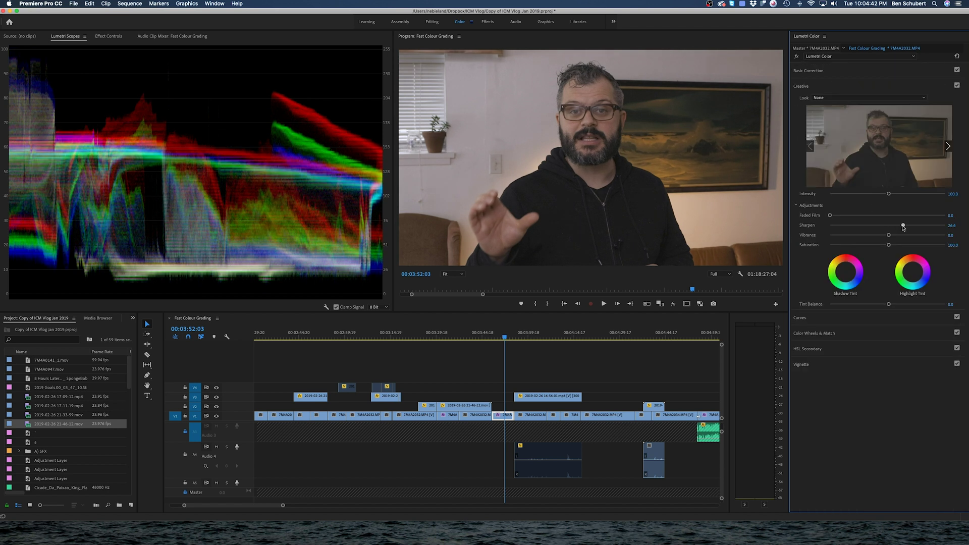
{"action": "left_click_drag", "start_coordinate": [903, 227], "coordinate": [892, 228]}
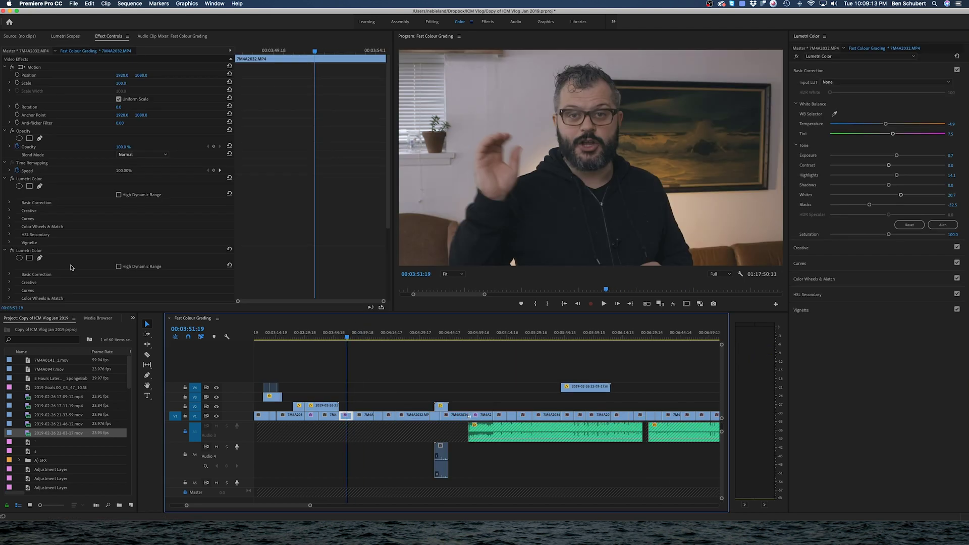
Step: Copy the Lumetri Color effect, select several timeline clips, and move the playhead to 00:03:59:19
{"action": "left_click", "coordinate": [40, 253]}
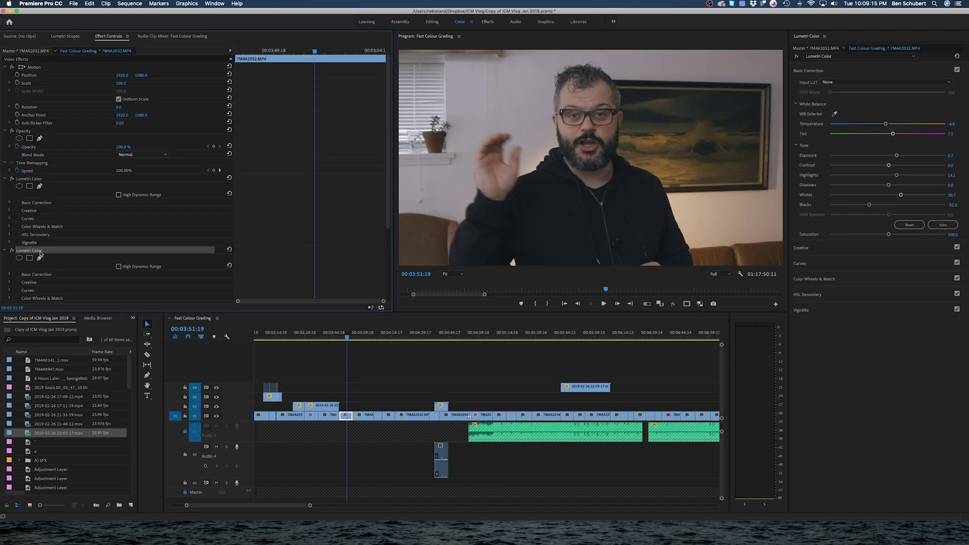
{"action": "right_click", "coordinate": [39, 252]}
{"action": "left_click", "coordinate": [50, 300]}
{"action": "key", "text": "backslash"}
{"action": "left_click_drag", "start_coordinate": [355, 403], "coordinate": [520, 410]}
{"action": "right_click", "coordinate": [521, 409]}
{"action": "key", "text": "Escape"}
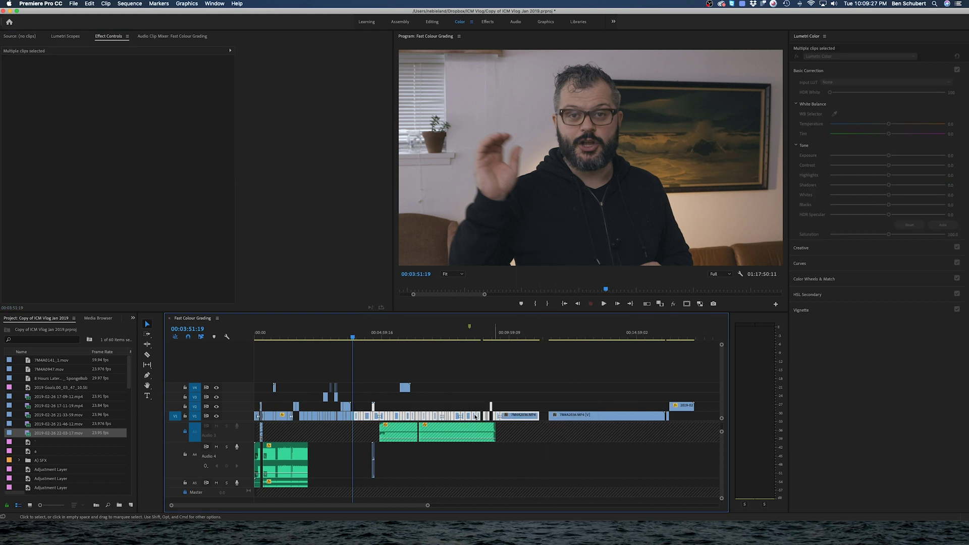
{"action": "key", "text": "backslash"}
{"action": "left_click", "coordinate": [329, 333]}
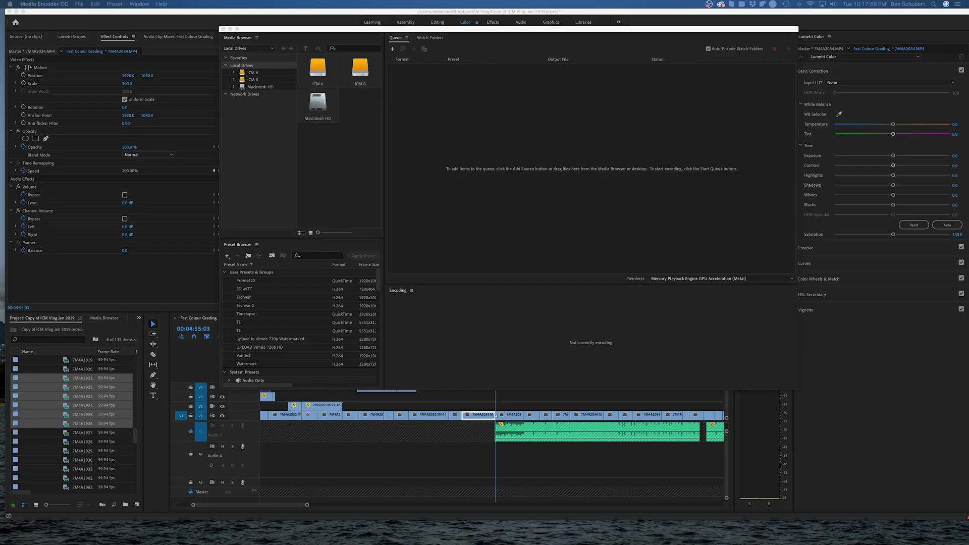
Step: Drag the selected 7MA4203x clips into the Media Encoder queue as QuickTime Match Source jobs
{"action": "left_click_drag", "start_coordinate": [81, 401], "coordinate": [617, 167]}
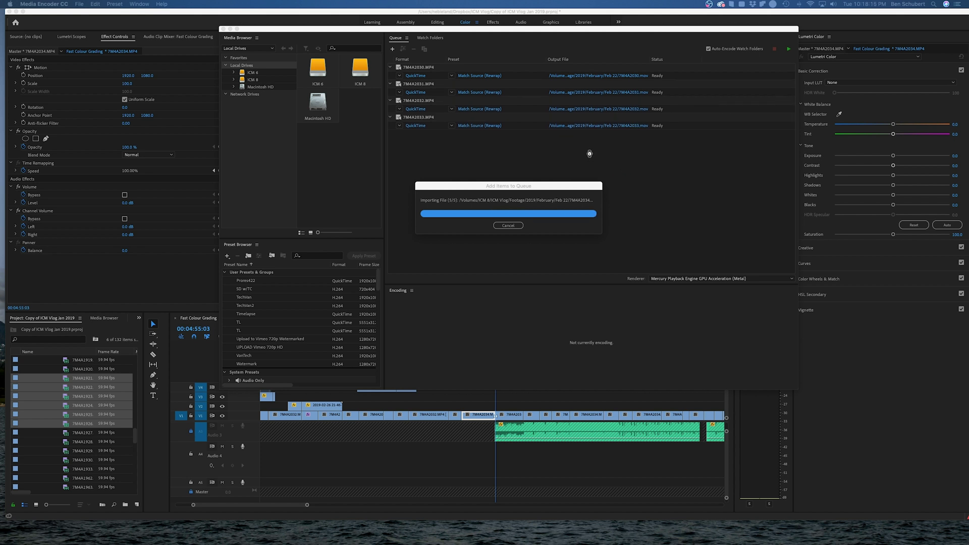
Step: Set the Lumetri look SL CLEAN KODAK A HDR in export settings for all five queued jobs
{"action": "key", "text": "super+a"}
{"action": "left_click", "coordinate": [479, 75]}
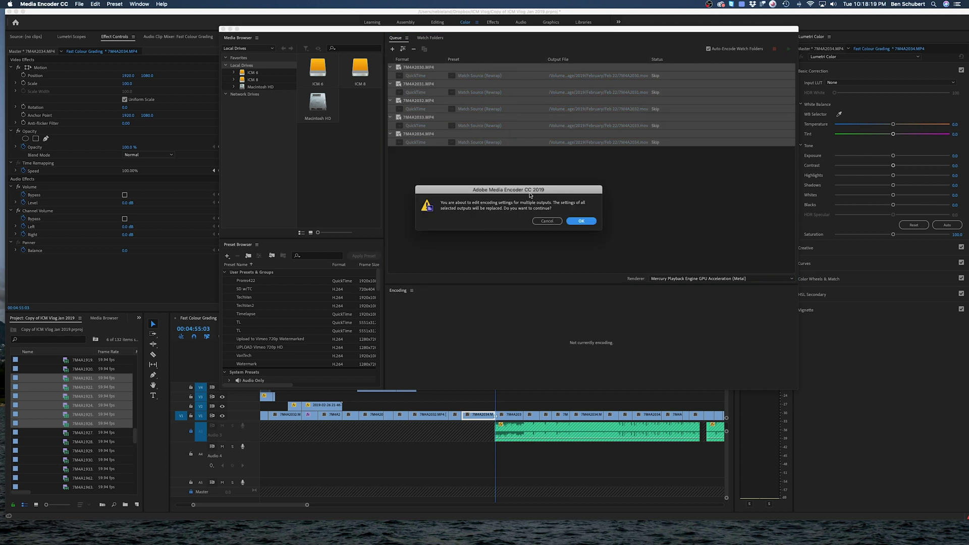
{"action": "left_click", "coordinate": [574, 223]}
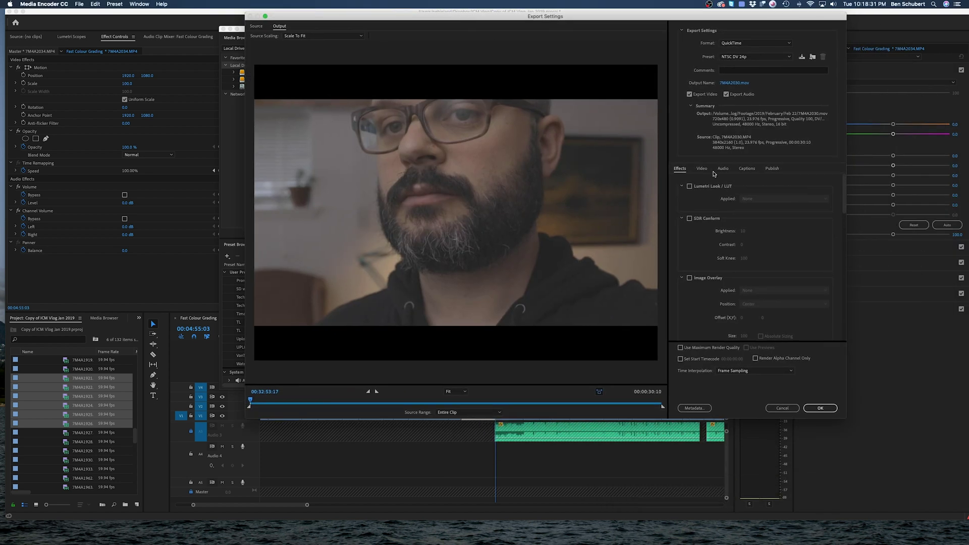
{"action": "left_click", "coordinate": [782, 198]}
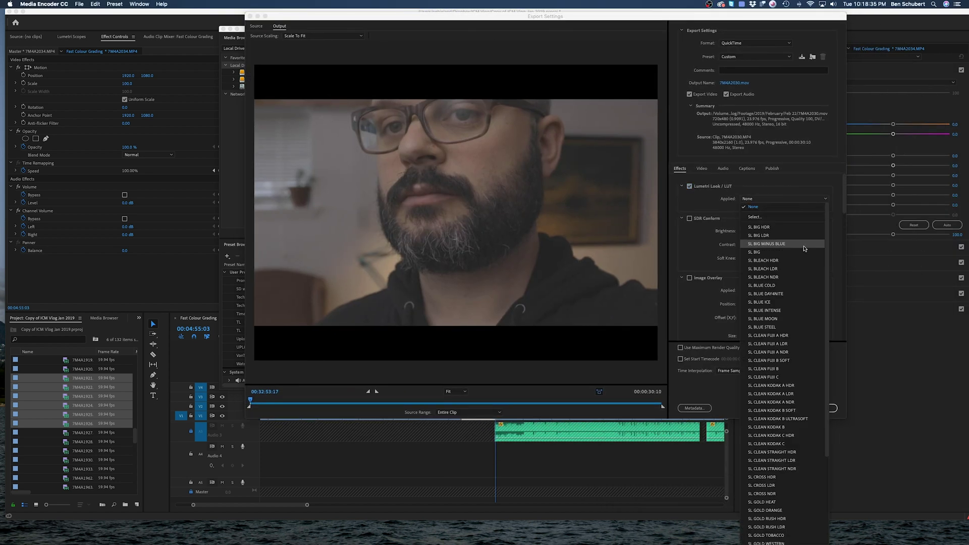
{"action": "left_click", "coordinate": [799, 266]}
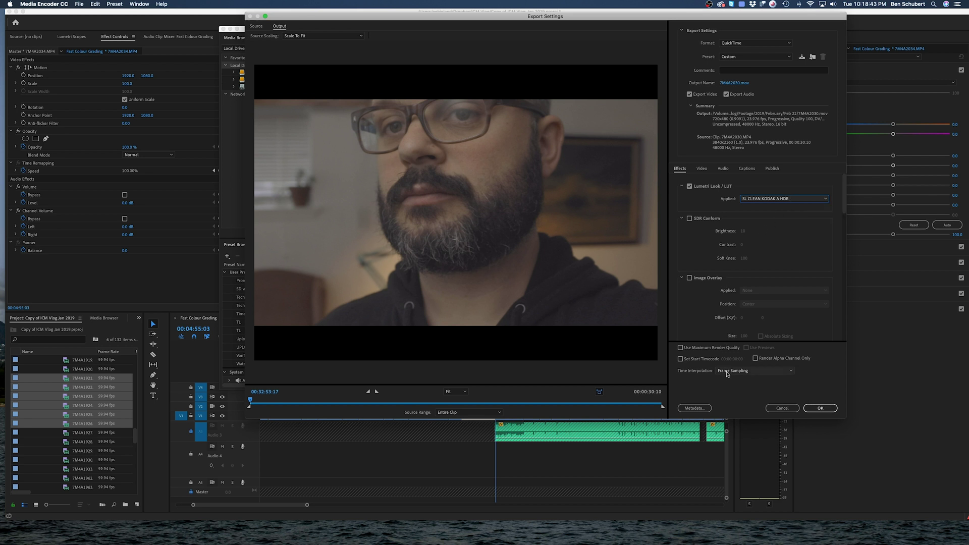
{"action": "left_click", "coordinate": [828, 411]}
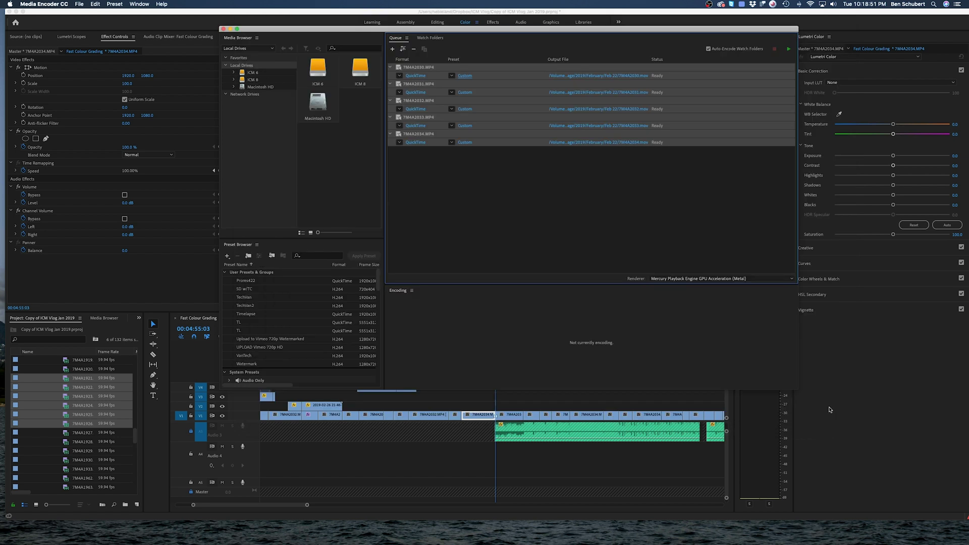
Step: Start the Media Encoder queue to encode the five clips
{"action": "left_click", "coordinate": [789, 50]}
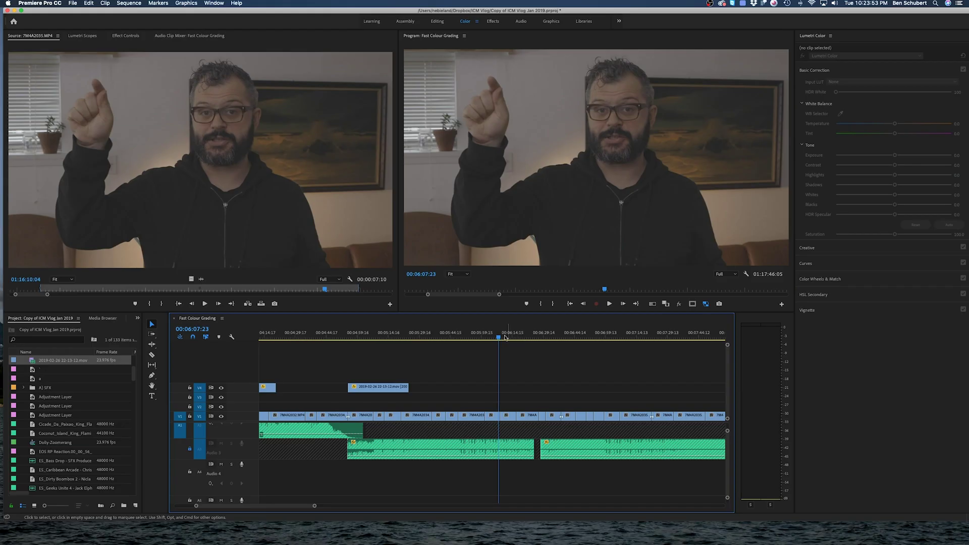
Step: At 00:06:06:13, apply a Canon Log input LUT to the 7M4A2035.MP4 master clip
{"action": "left_click_drag", "start_coordinate": [498, 337], "coordinate": [495, 338]}
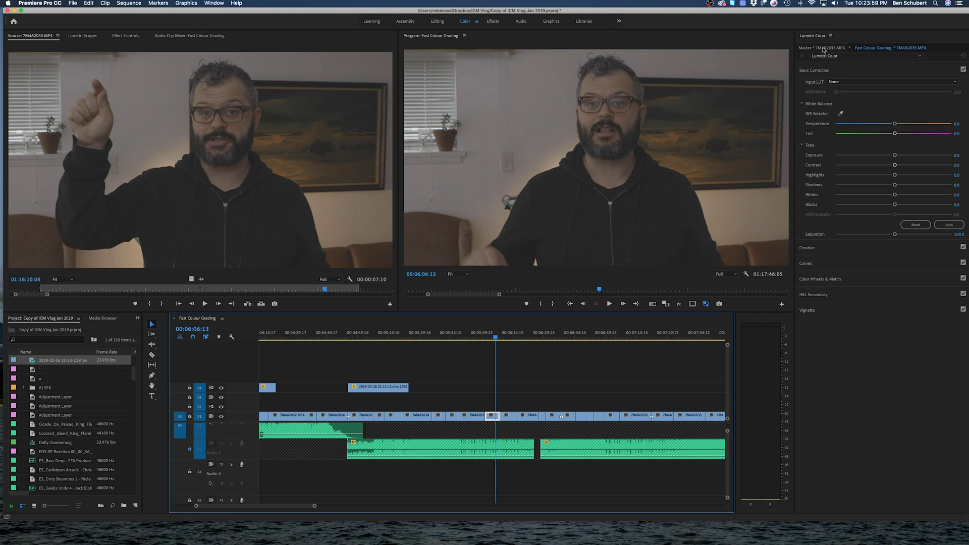
{"action": "left_click", "coordinate": [814, 47]}
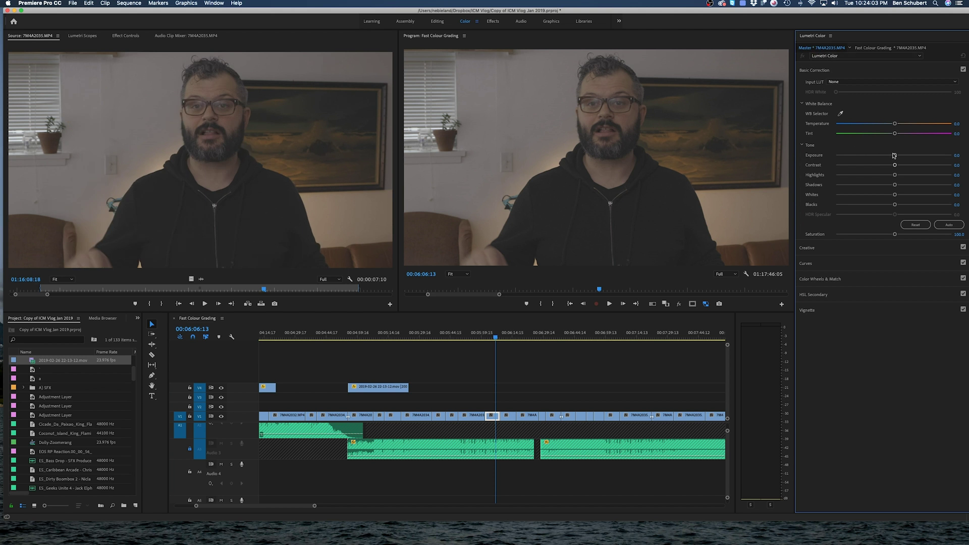
{"action": "left_click", "coordinate": [883, 83]}
{"action": "left_click", "coordinate": [886, 174]}
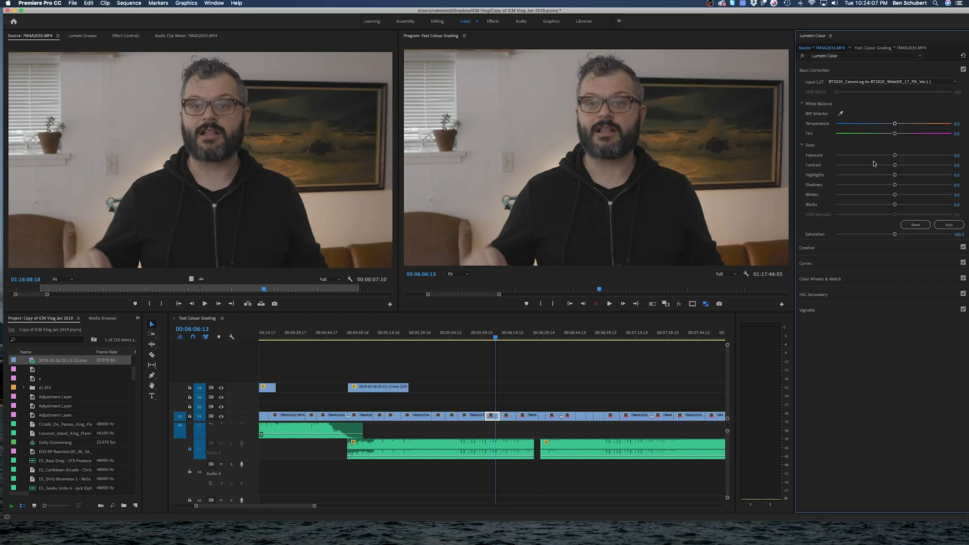
Step: Deselect the clip, scrub around the six-minute mark and zoom the timeline in
{"action": "left_click", "coordinate": [494, 339]}
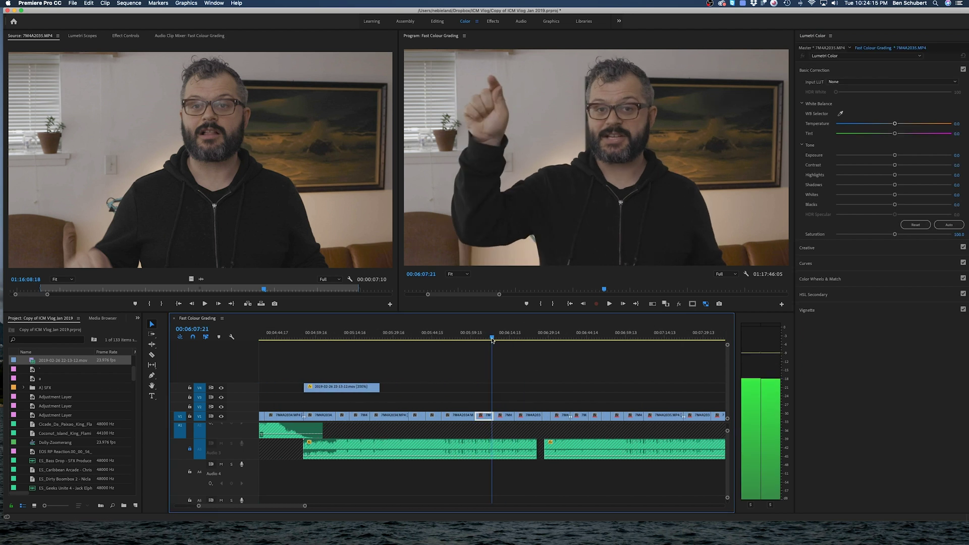
{"action": "left_click_drag", "start_coordinate": [673, 343], "coordinate": [485, 338]}
{"action": "key", "text": "="}
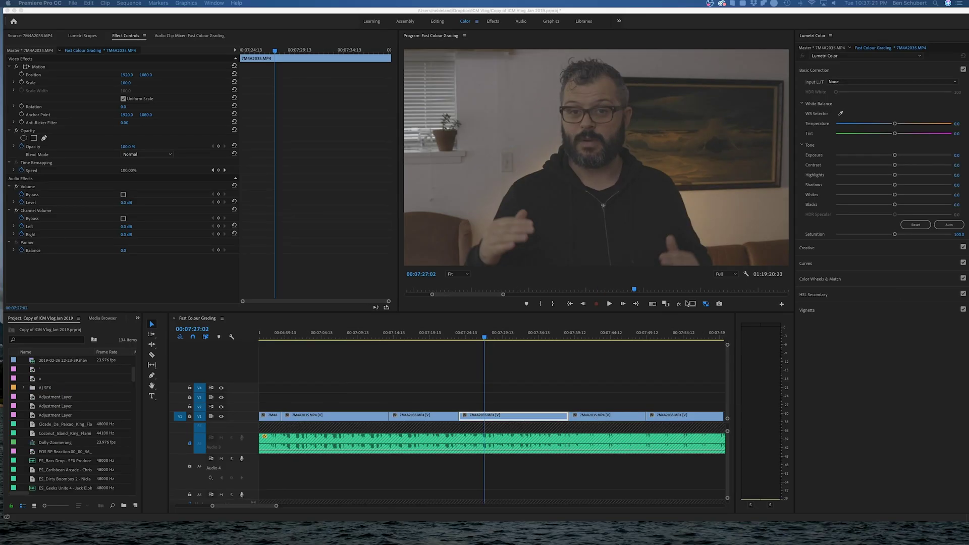
Step: Create a 3840×2160 adjustment layer and name it UHD Adjustment Layer
{"action": "right_click", "coordinate": [61, 380]}
{"action": "mouse_move", "coordinate": [101, 409]}
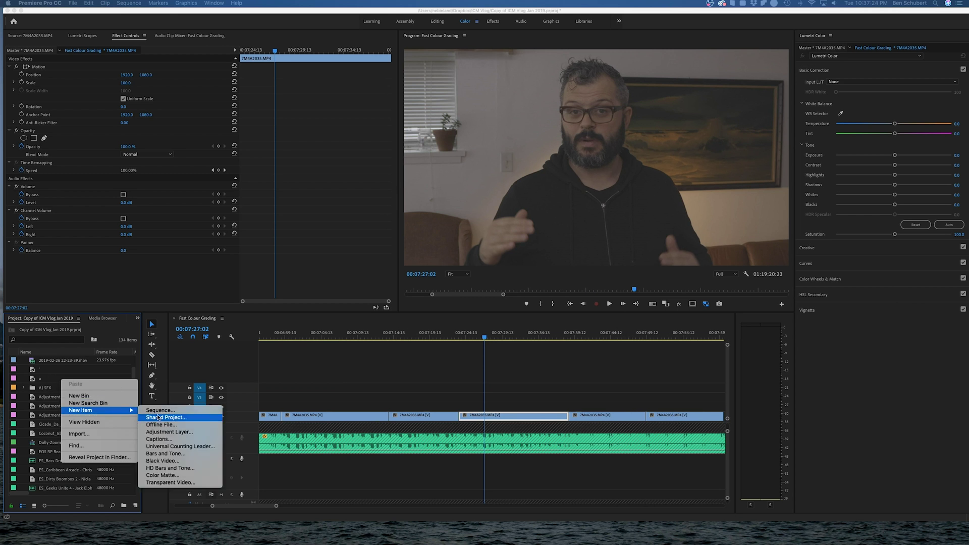
{"action": "left_click", "coordinate": [169, 432]}
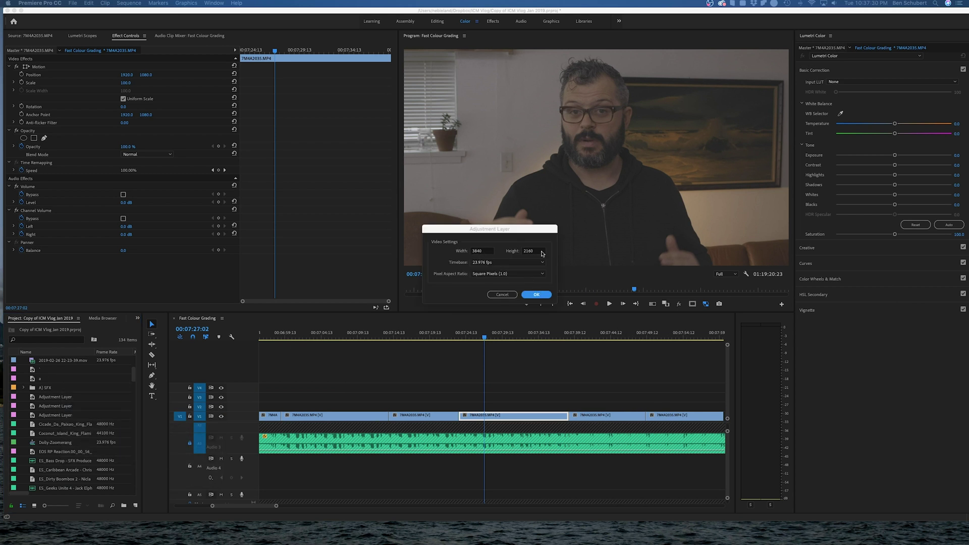
{"action": "left_click", "coordinate": [538, 294]}
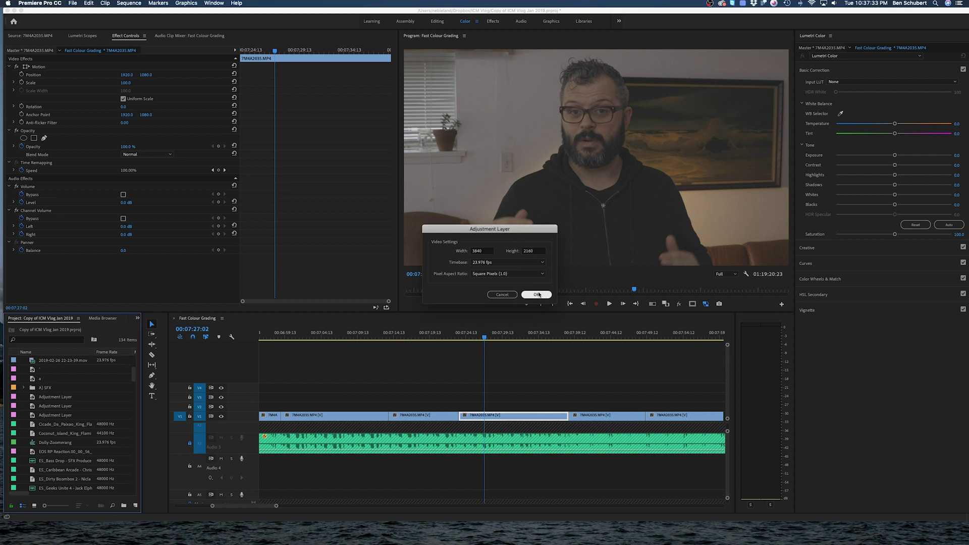
{"action": "left_click", "coordinate": [39, 425]}
{"action": "type", "text": "UHD Adjustment Layer"}
{"action": "key", "text": "Return"}
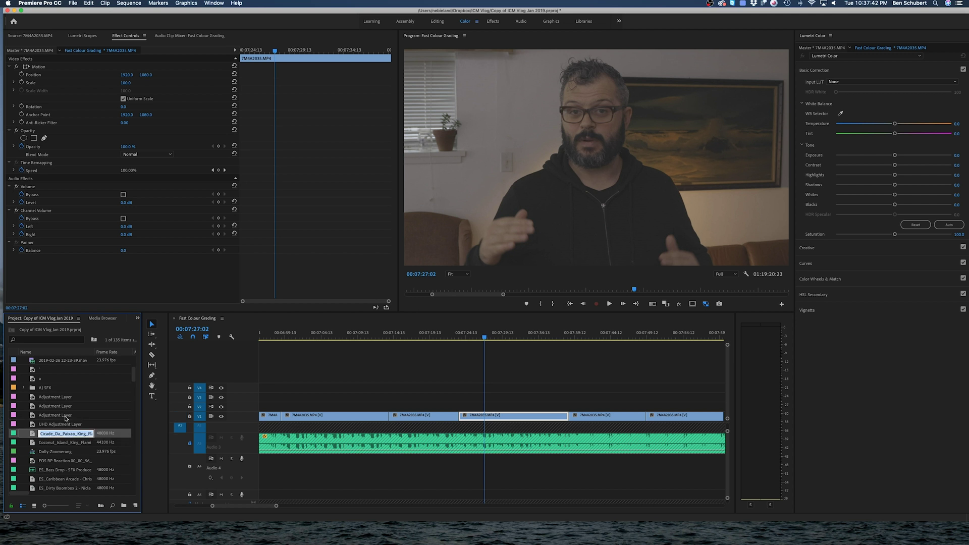
Step: Place the UHD Adjustment Layer on V2 and stretch it across the sequence
{"action": "left_click_drag", "start_coordinate": [63, 425], "coordinate": [259, 407]}
{"action": "left_click_drag", "start_coordinate": [503, 407], "coordinate": [643, 407]}
{"action": "key", "text": "minus"}
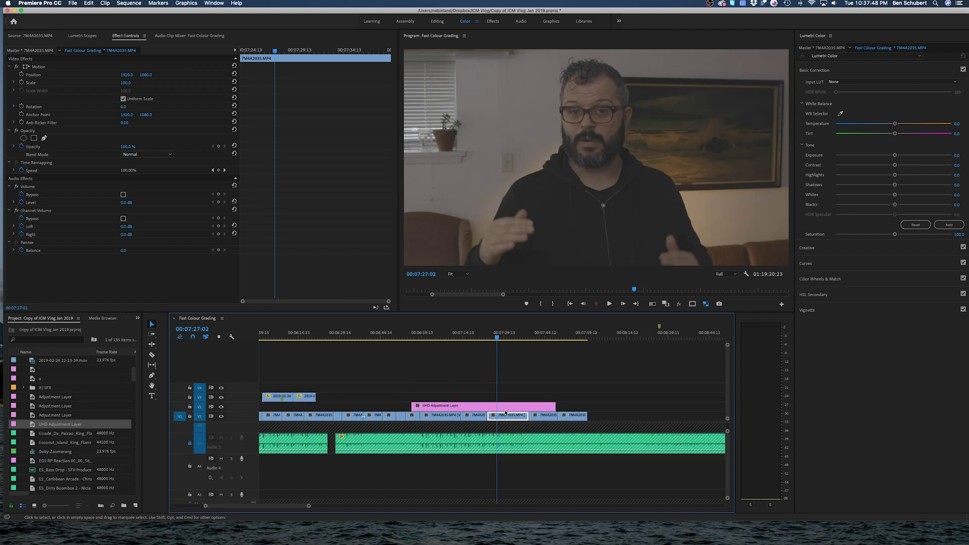
{"action": "key", "text": "minus"}
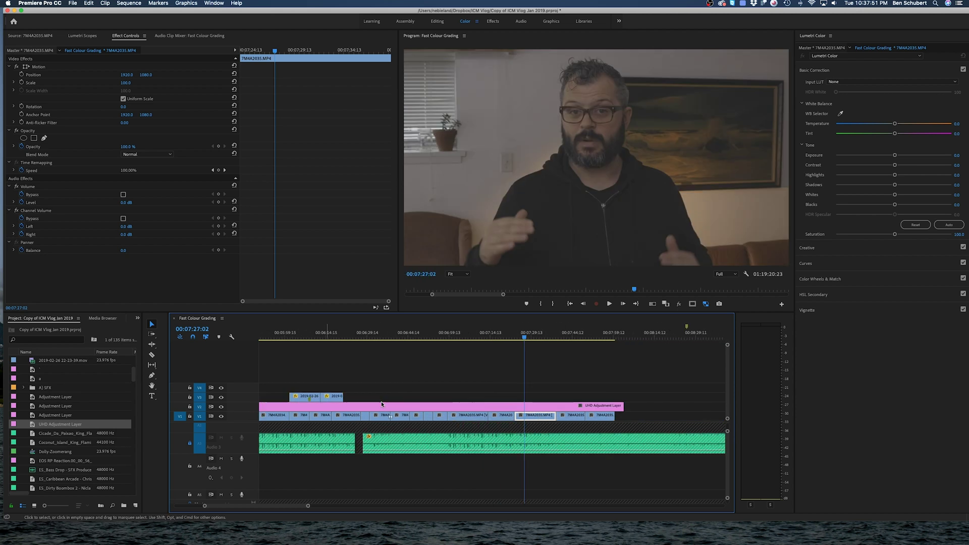
Step: Cool the adjustment layer's temperature, set blacks to -34.4, and raise exposure and whites to 27.9
{"action": "left_click", "coordinate": [497, 406]}
{"action": "key", "text": "equal"}
{"action": "key", "text": "equal"}
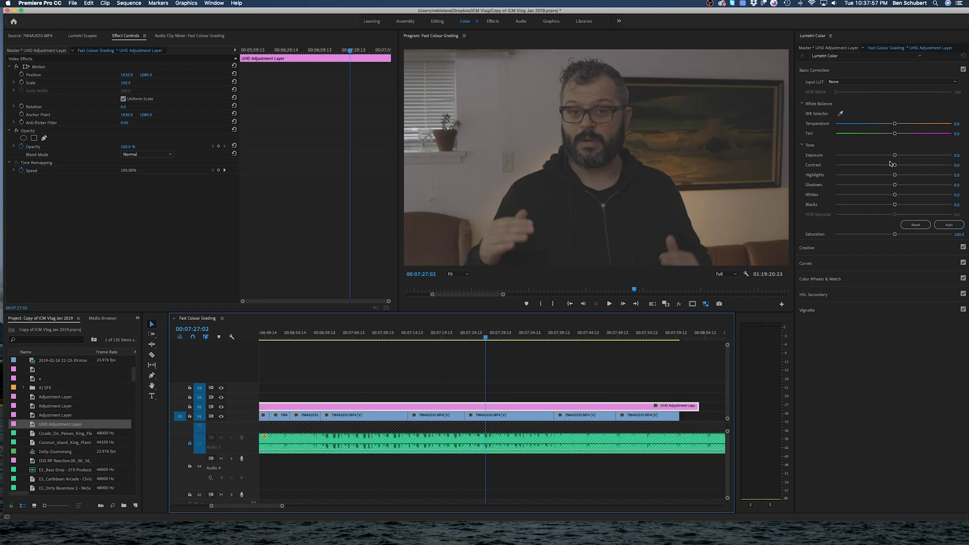
{"action": "left_click_drag", "start_coordinate": [896, 123], "coordinate": [891, 124]}
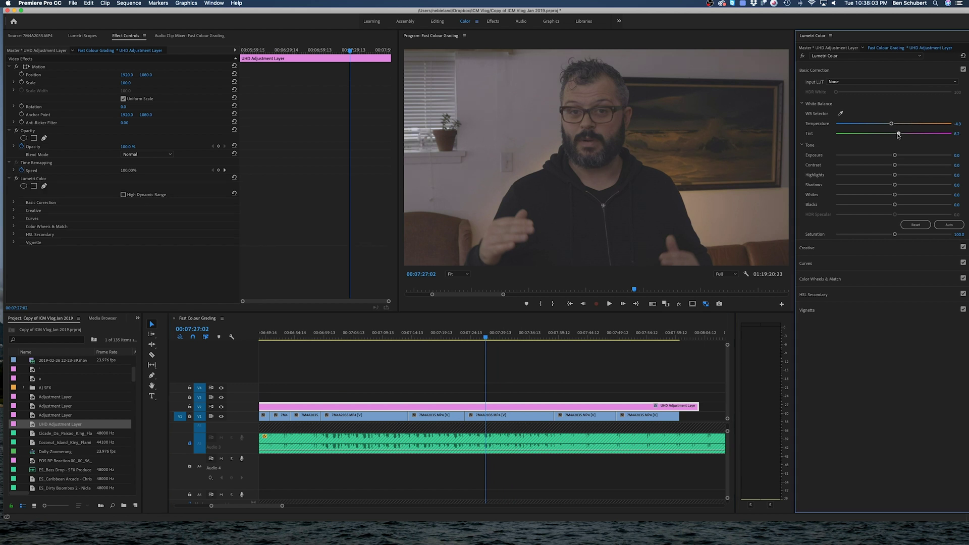
{"action": "left_click", "coordinate": [83, 36]}
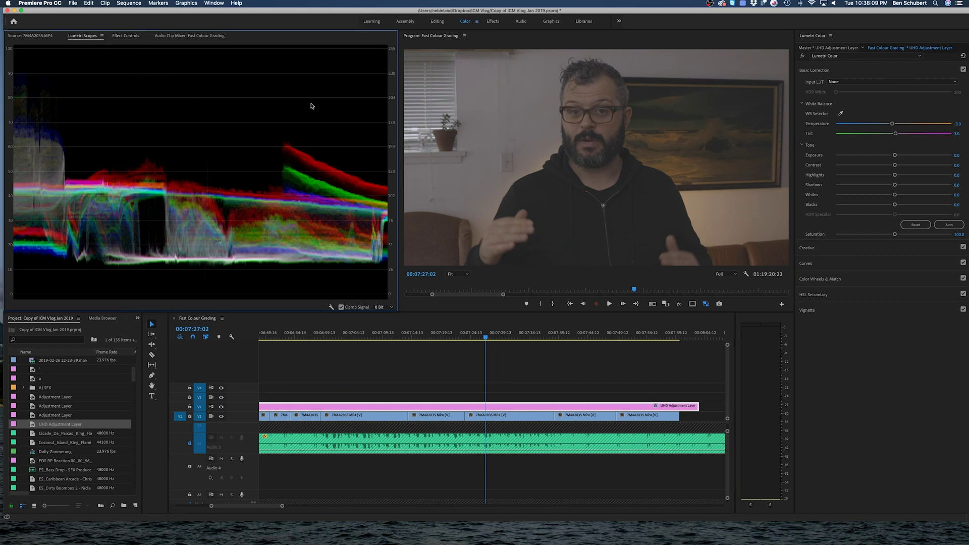
{"action": "left_click_drag", "start_coordinate": [895, 205], "coordinate": [874, 204]}
{"action": "left_click_drag", "start_coordinate": [895, 155], "coordinate": [901, 156]}
{"action": "mouse_move", "coordinate": [895, 194]}
{"action": "left_mouse_down"}
{"action": "mouse_move", "coordinate": [914, 195]}
{"action": "mouse_move", "coordinate": [903, 175]}
{"action": "mouse_move", "coordinate": [920, 175]}
{"action": "mouse_move", "coordinate": [910, 195]}
{"action": "left_mouse_up"}
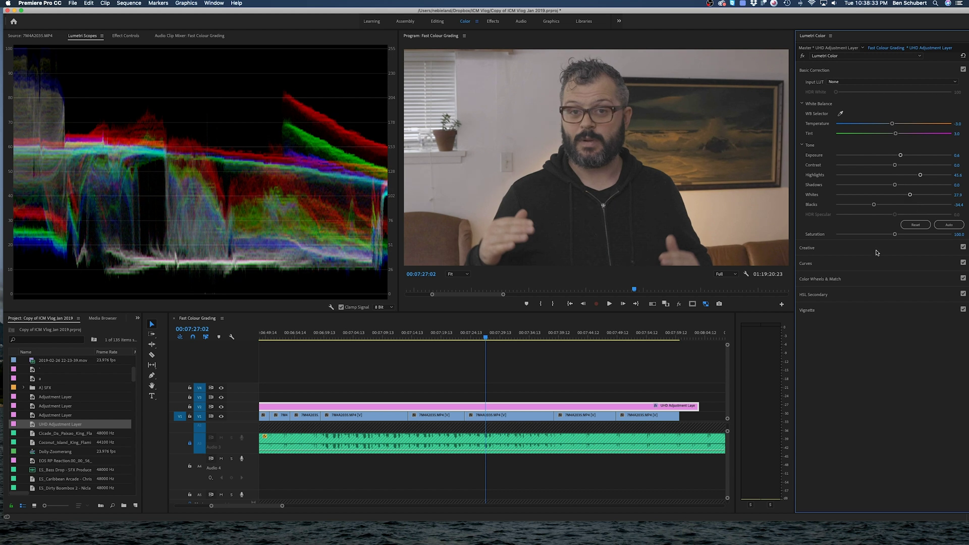
Step: Shape an S-curve in the adjustment layer's RGB Curves
{"action": "left_click", "coordinate": [877, 252]}
{"action": "left_click", "coordinate": [845, 321]}
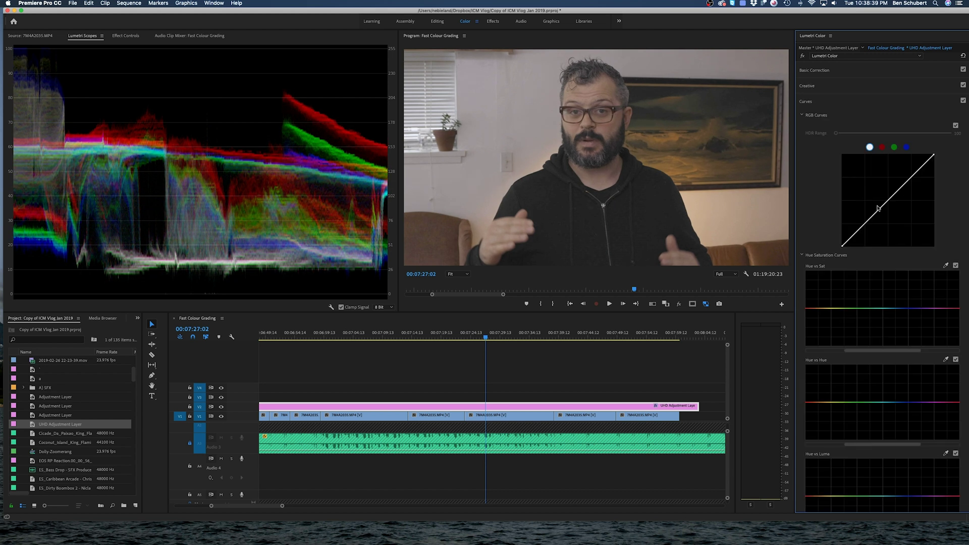
{"action": "left_click_drag", "start_coordinate": [857, 233], "coordinate": [856, 238]}
{"action": "left_click_drag", "start_coordinate": [894, 193], "coordinate": [895, 190]}
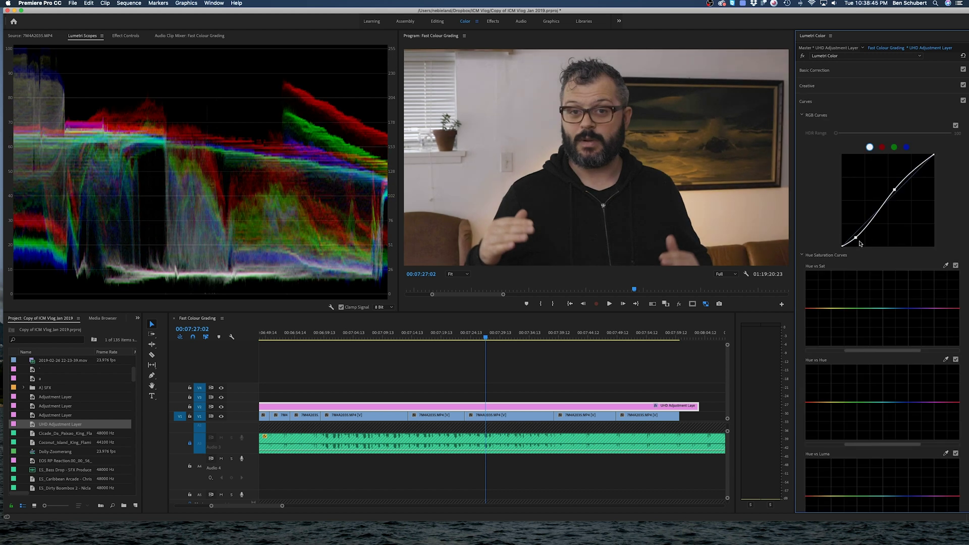
{"action": "scroll", "coordinate": [811, 338], "scroll_direction": "down", "scroll_amount": 10}
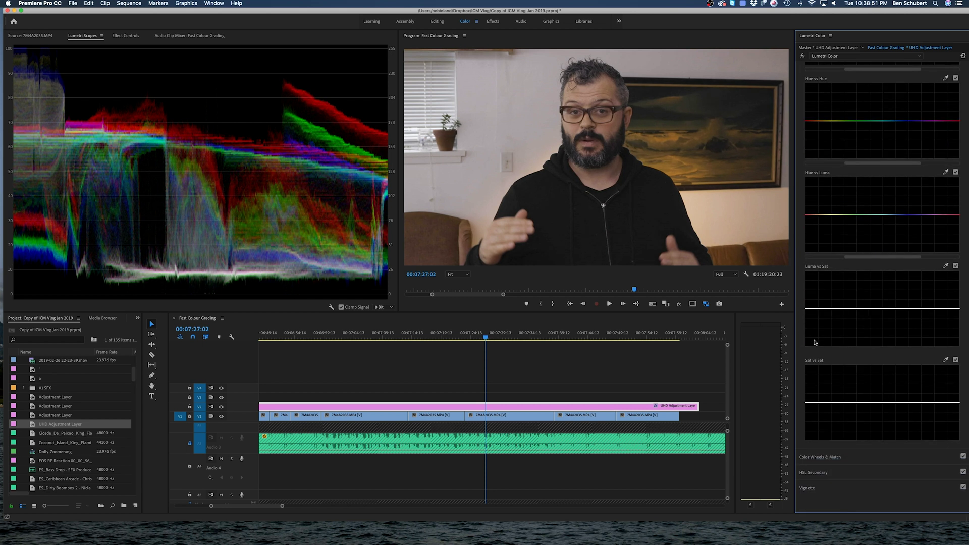